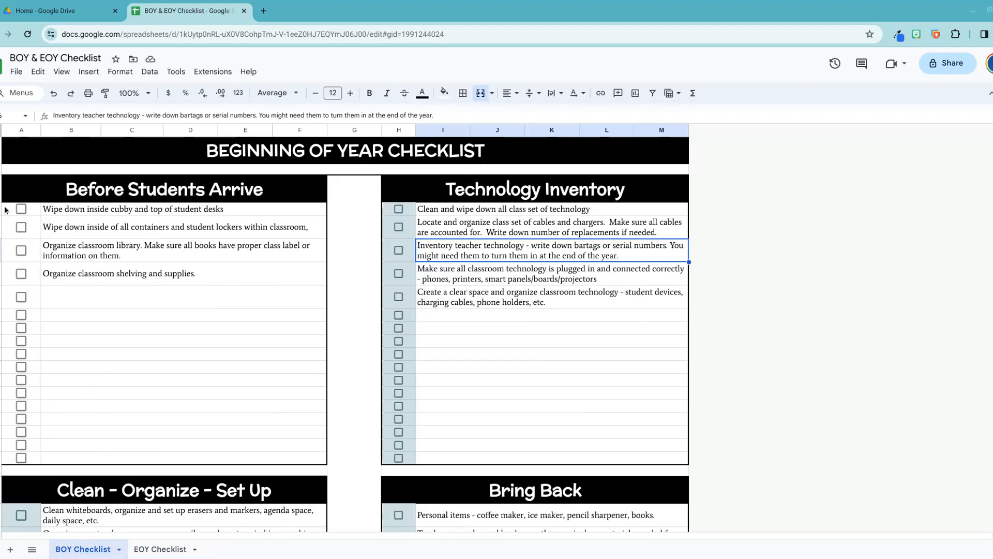
Tick the first six checkboxes in the Before Students Arrive list.
{"action": "left_click_drag", "start_coordinate": [14, 213], "coordinate": [27, 457]}
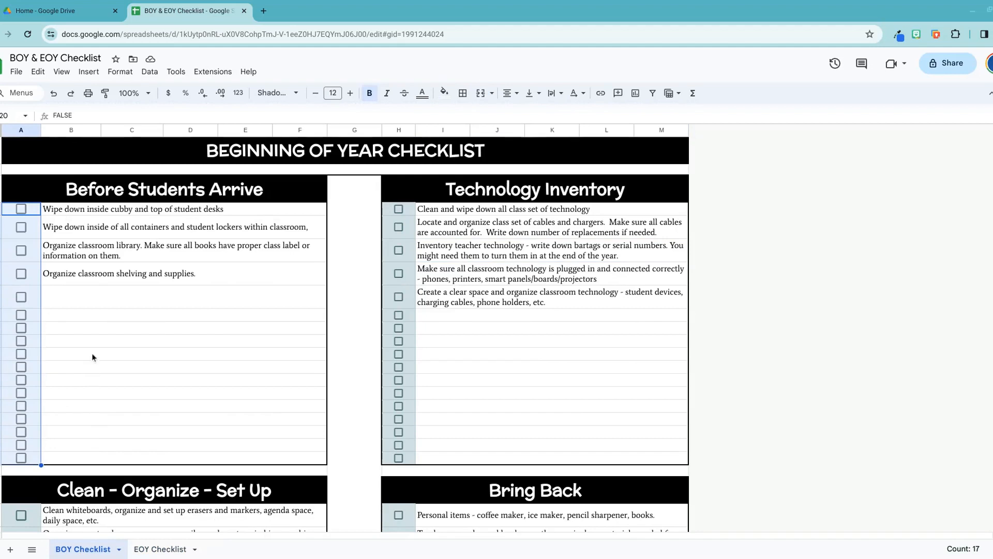
{"action": "left_click", "coordinate": [93, 317]}
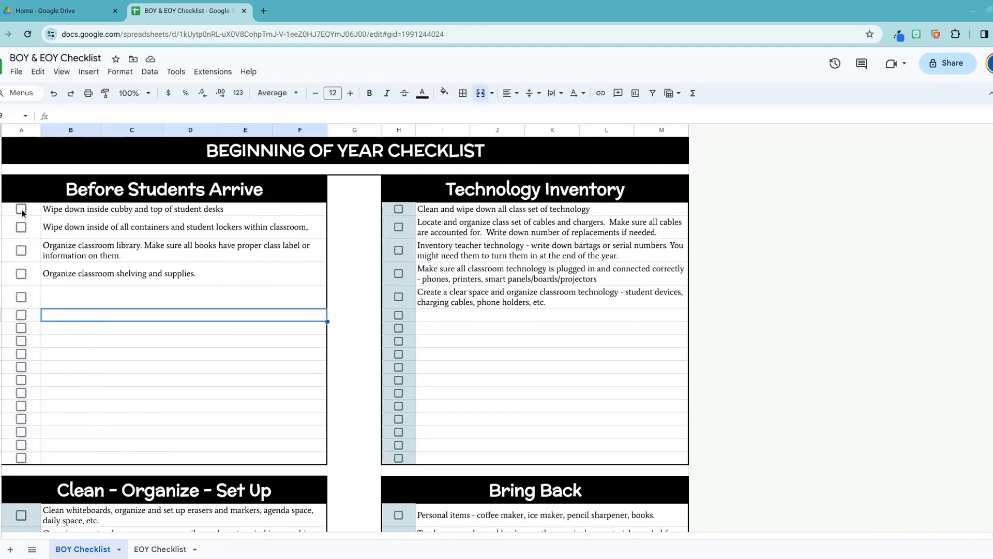
{"action": "left_click", "coordinate": [21, 209]}
{"action": "left_click", "coordinate": [21, 227]}
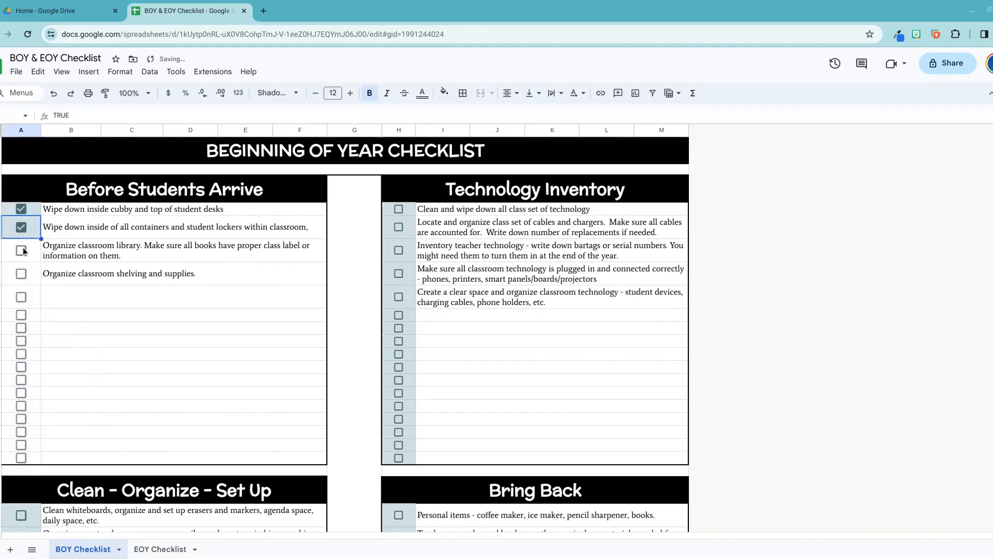
{"action": "left_click", "coordinate": [21, 250]}
{"action": "left_click", "coordinate": [21, 274]}
{"action": "left_click", "coordinate": [22, 297]}
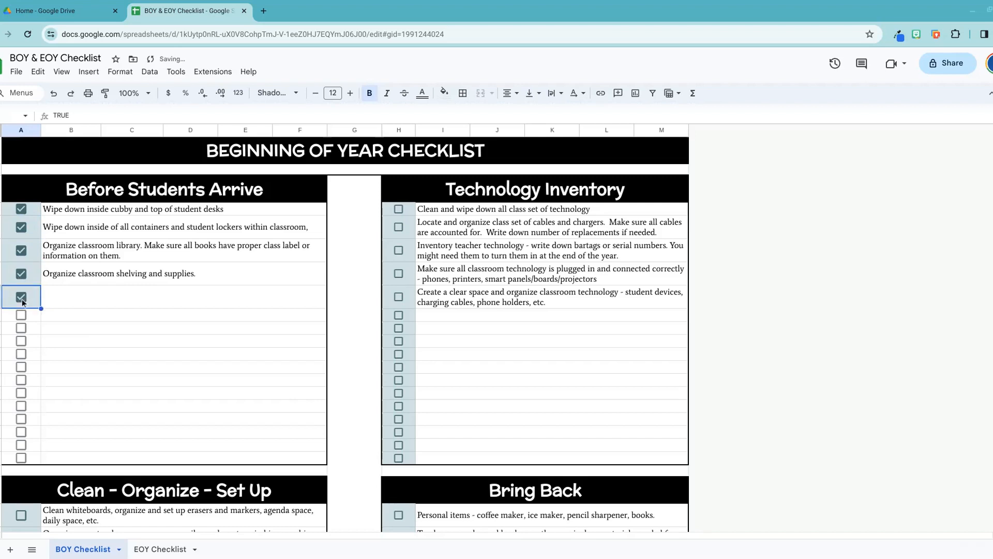
{"action": "left_click", "coordinate": [21, 316]}
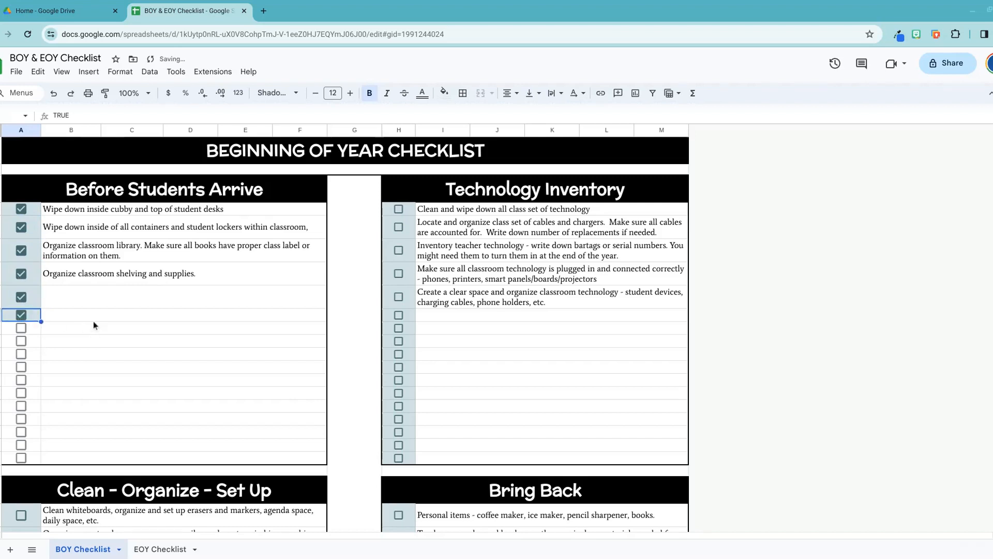
{"action": "left_click", "coordinate": [94, 320]}
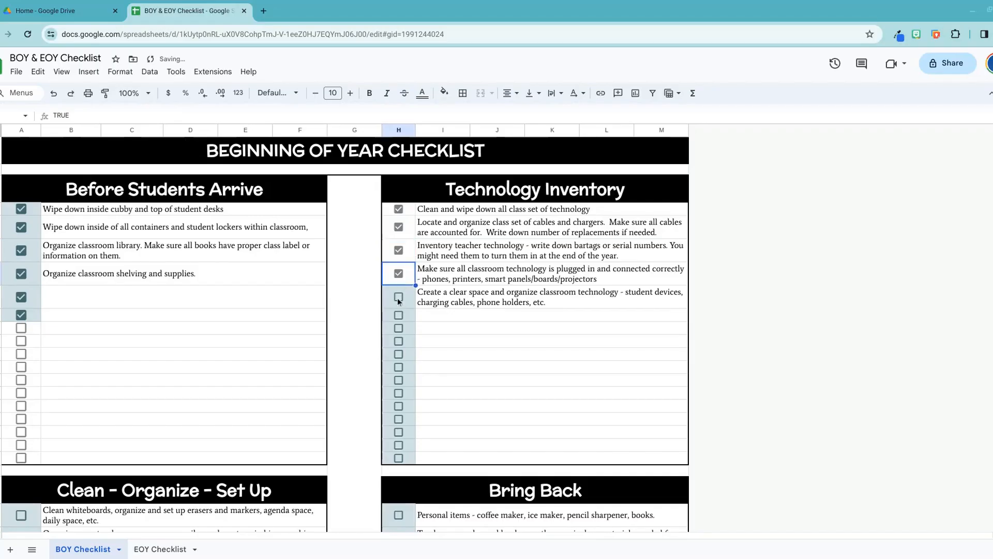
Tick the fifth, sixth and seventh checkboxes in the Technology Inventory list.
{"action": "left_click", "coordinate": [398, 297]}
{"action": "left_click", "coordinate": [398, 314]}
{"action": "left_click", "coordinate": [398, 328]}
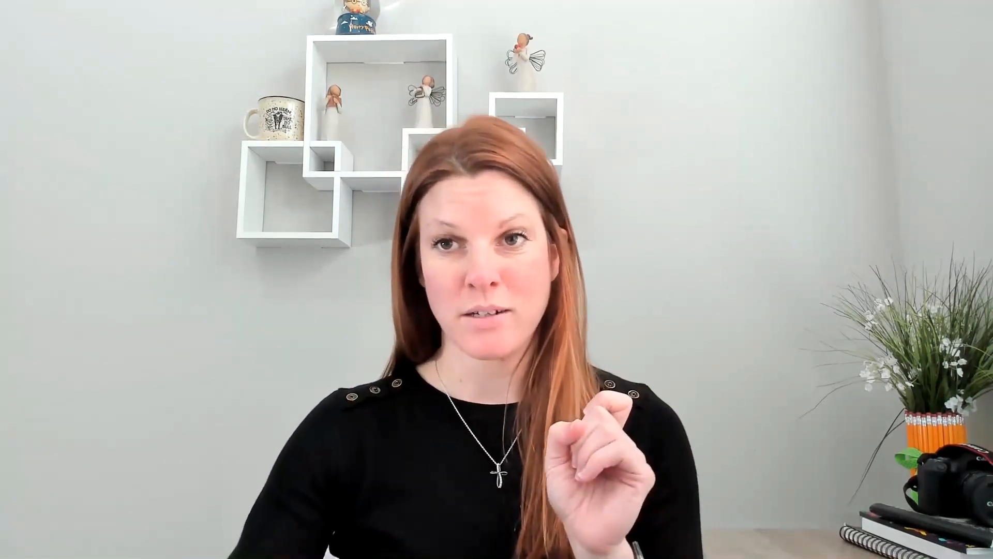
Open the existing conditional formatting rule for the Before Students Arrive checkboxes in A4:A20.
{"action": "left_click_drag", "start_coordinate": [20, 208], "coordinate": [30, 463]}
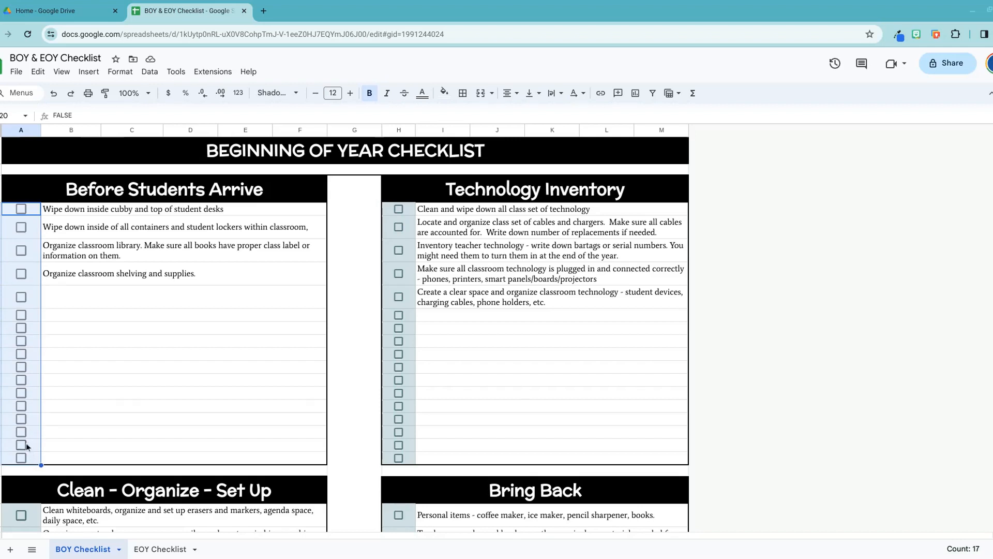
{"action": "left_click", "coordinate": [120, 71]}
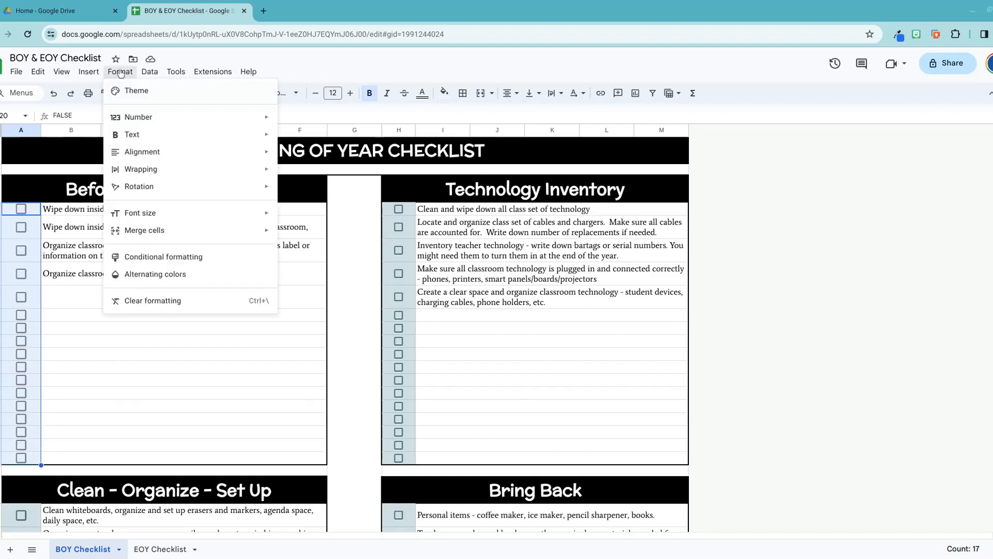
{"action": "left_click", "coordinate": [227, 262]}
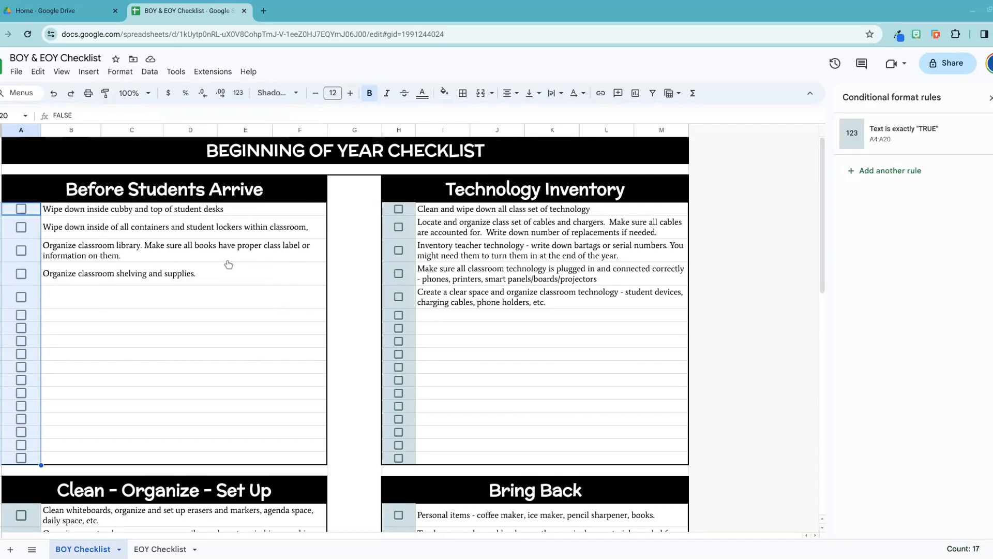
{"action": "left_click", "coordinate": [922, 146]}
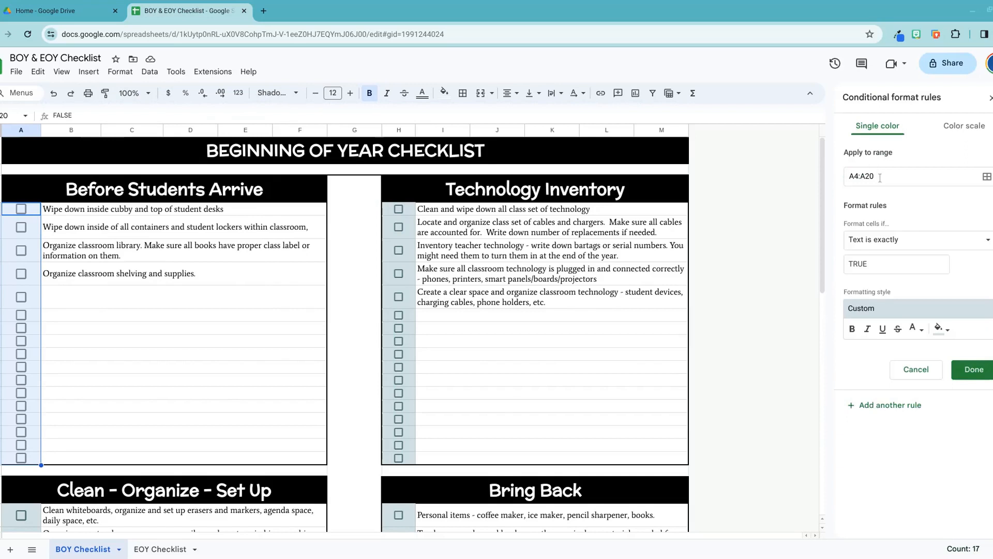
Review the A4:A20 rule's "Text is exactly" TRUE condition and fill color choices, and close the rule with its settings kept.
{"action": "left_click", "coordinate": [903, 243]}
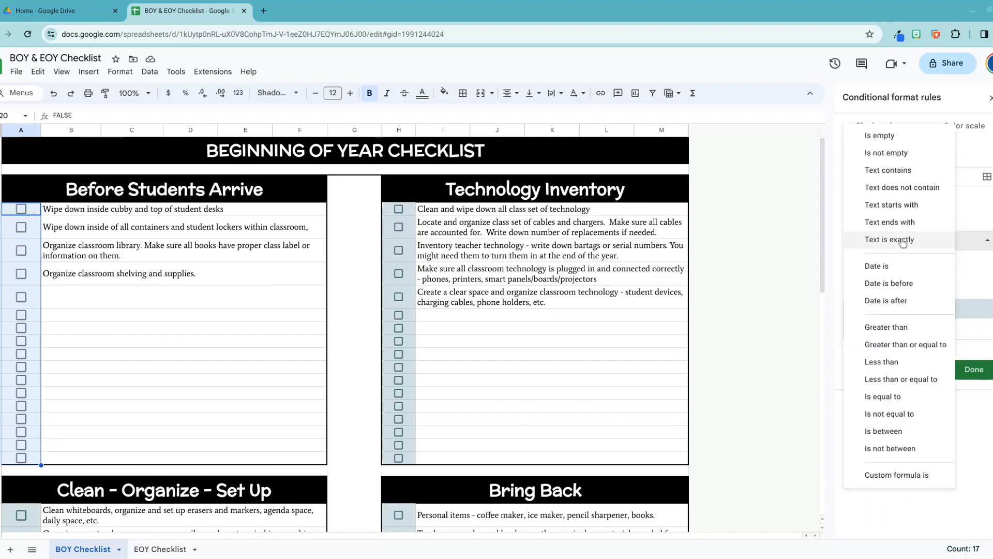
{"action": "left_click", "coordinate": [903, 240]}
{"action": "left_click", "coordinate": [892, 264]}
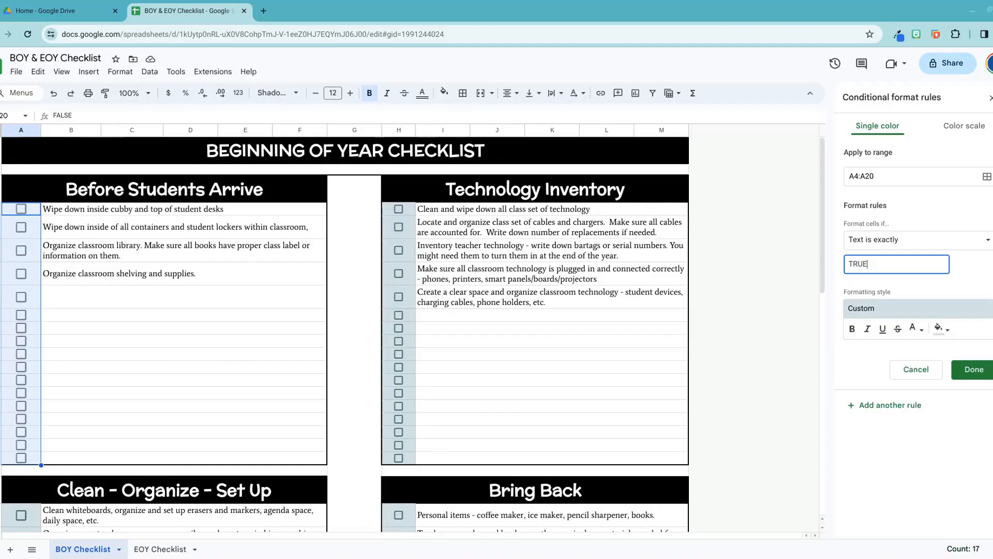
{"action": "left_click", "coordinate": [942, 329]}
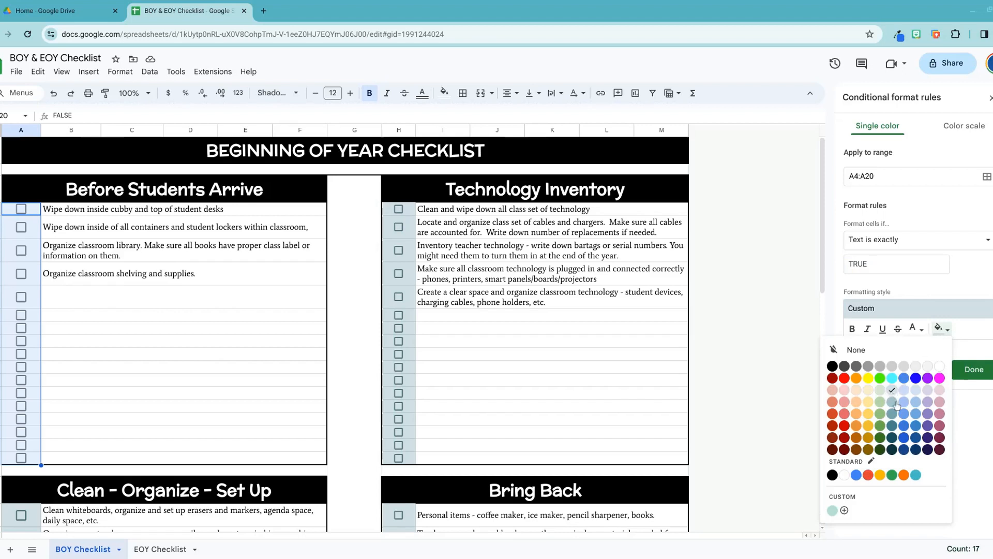
{"action": "left_click", "coordinate": [973, 444]}
{"action": "left_click", "coordinate": [974, 370]}
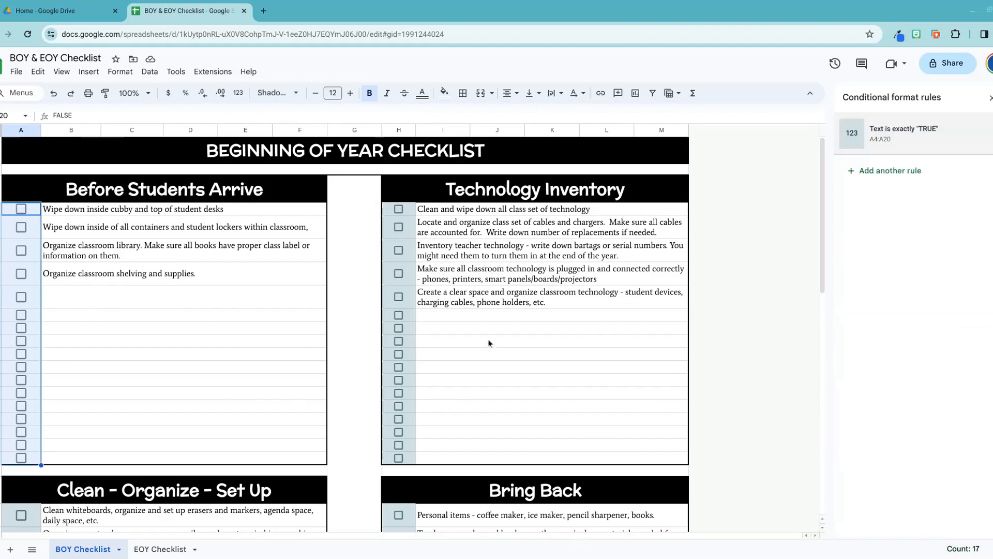
Test the TRUE rule by ticking the first seven Before Students Arrive checkboxes.
{"action": "left_click", "coordinate": [21, 208]}
{"action": "left_click", "coordinate": [20, 227]}
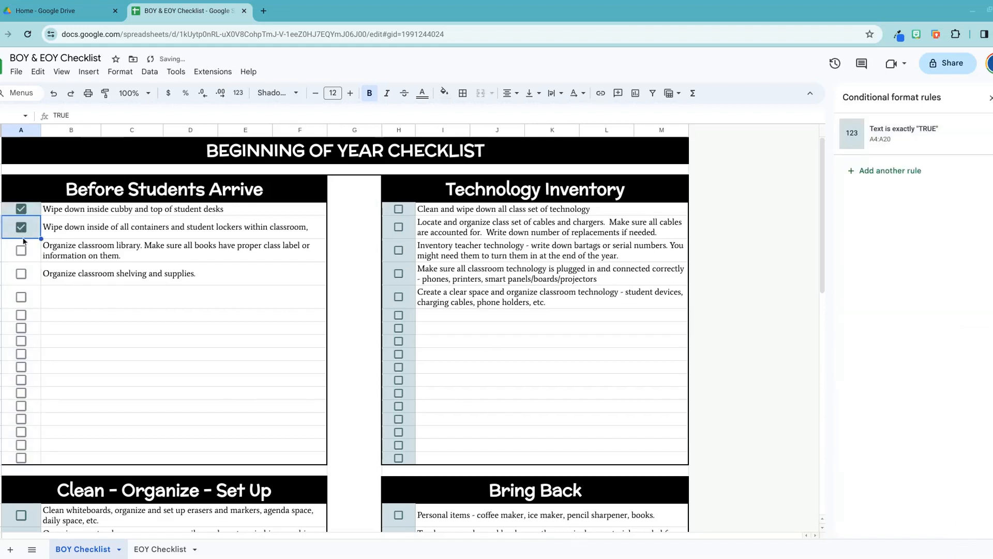
{"action": "left_click", "coordinate": [22, 250]}
{"action": "left_click", "coordinate": [24, 274]}
{"action": "left_click", "coordinate": [23, 298]}
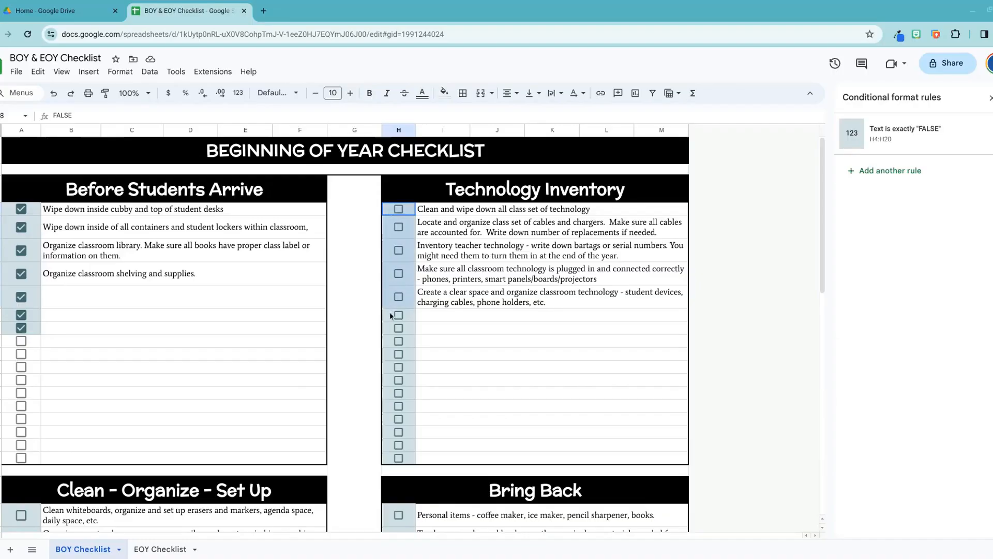
Open the existing conditional formatting rule for the Technology Inventory checkboxes in H4:H20.
{"action": "left_click_drag", "start_coordinate": [390, 315], "coordinate": [394, 460]}
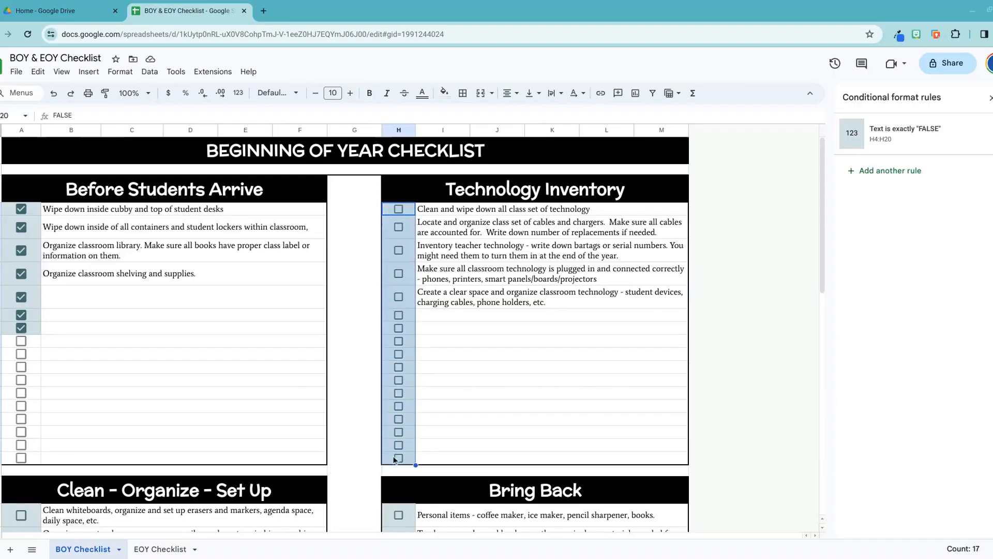
{"action": "left_click", "coordinate": [933, 146]}
{"action": "left_click", "coordinate": [119, 72]}
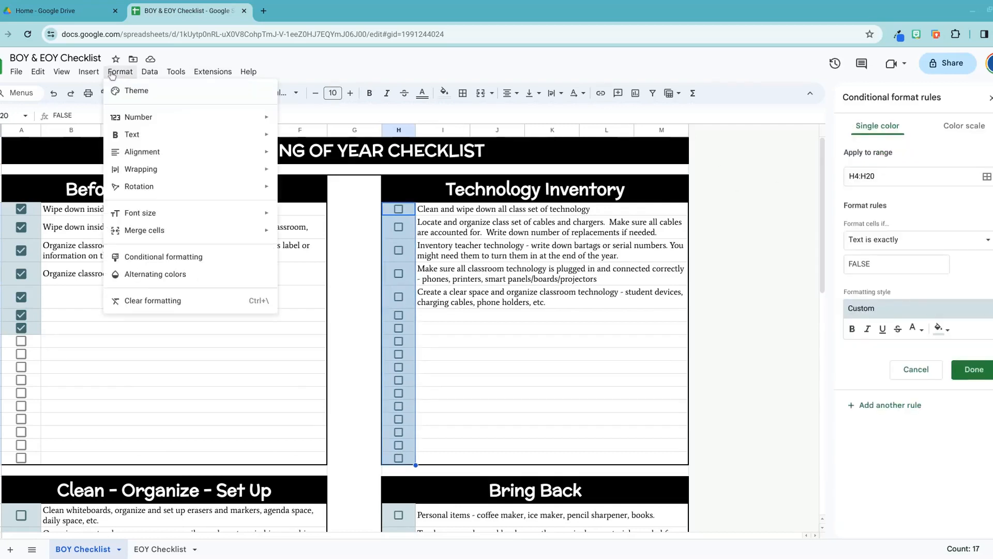
{"action": "left_click", "coordinate": [231, 265]}
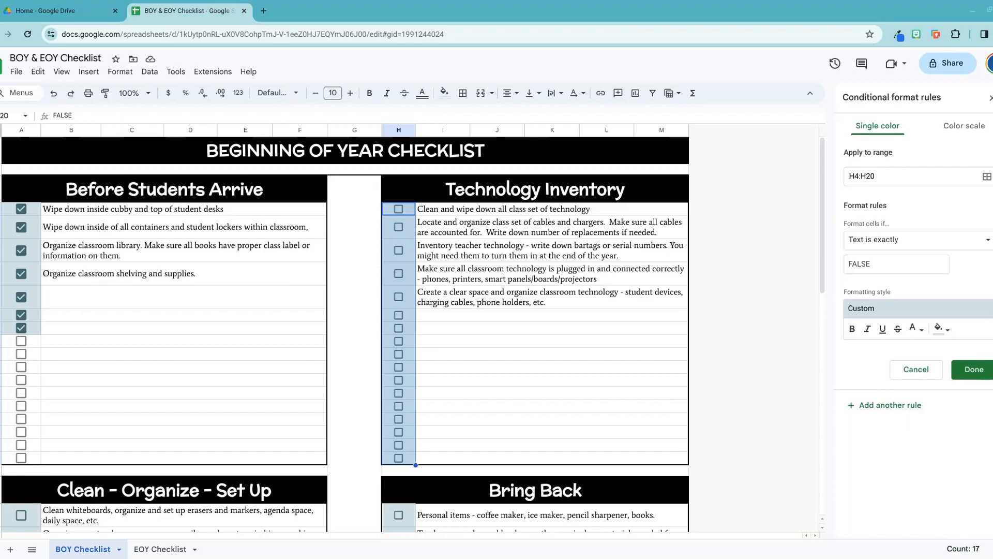
Review the H4:H20 rule's FALSE value and fill color choices, and close the rule with its settings kept.
{"action": "left_click", "coordinate": [895, 265]}
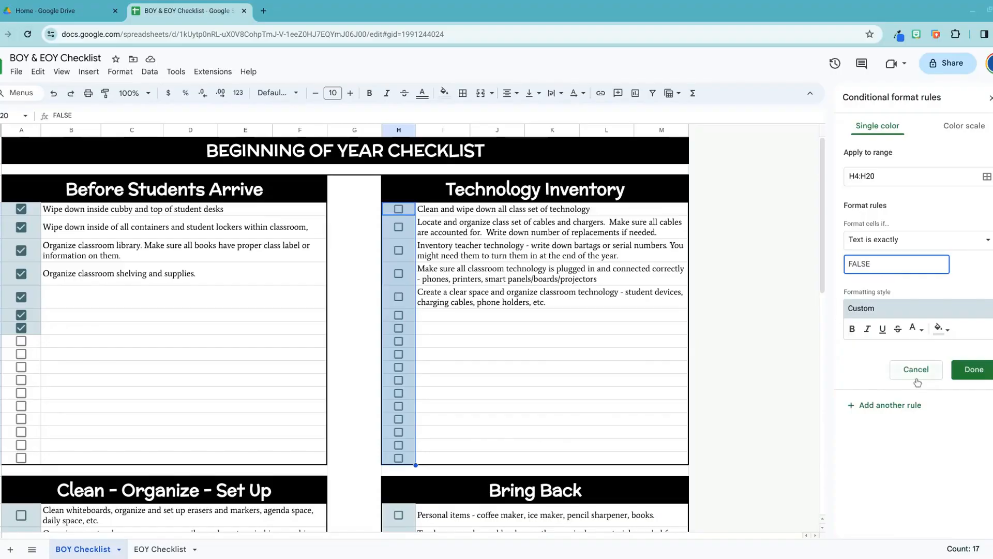
{"action": "left_click", "coordinate": [943, 328]}
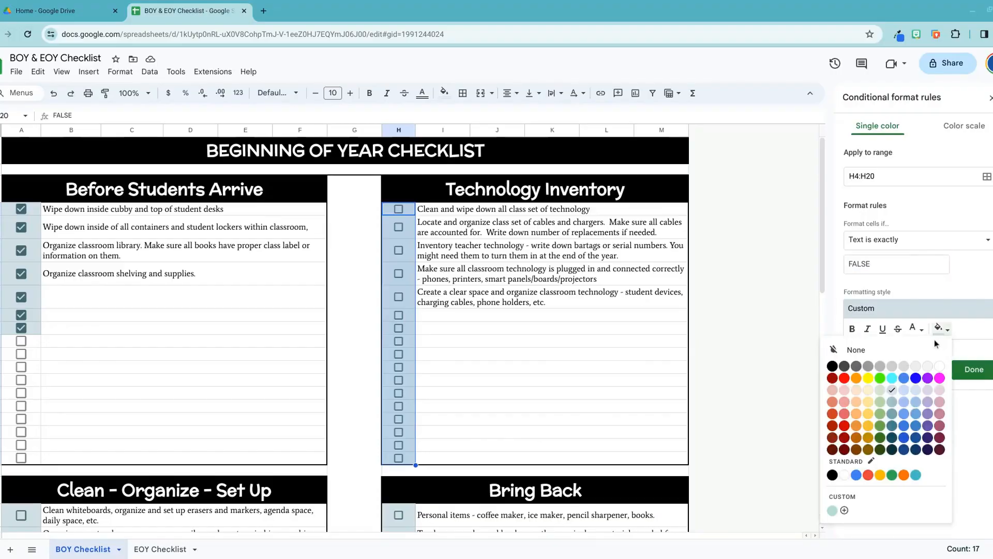
{"action": "left_click", "coordinate": [969, 369]}
{"action": "left_click", "coordinate": [983, 373]}
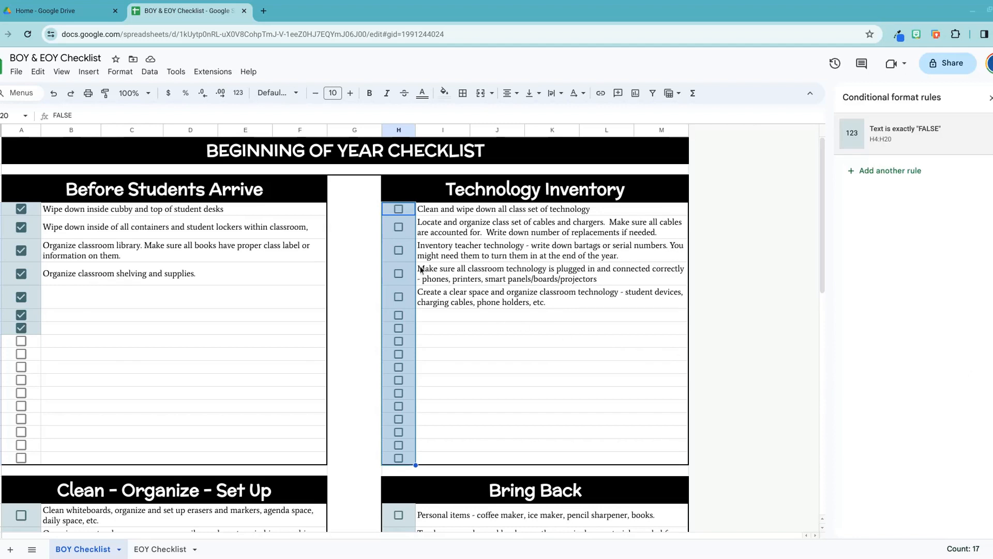
Test the FALSE rule by ticking the first four Technology Inventory checkboxes.
{"action": "left_click", "coordinate": [398, 273]}
{"action": "left_click", "coordinate": [398, 251]}
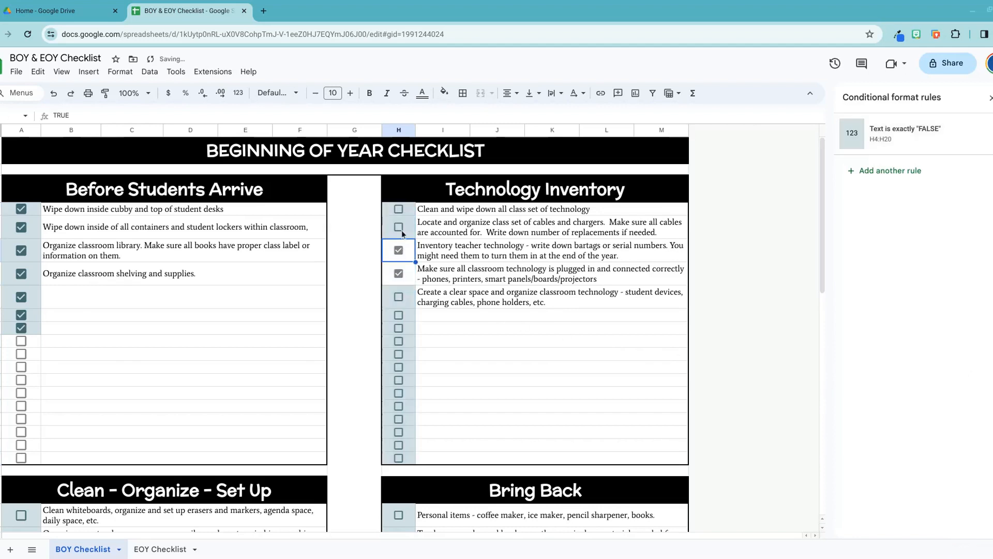
{"action": "left_click", "coordinate": [398, 228]}
{"action": "left_click", "coordinate": [399, 210]}
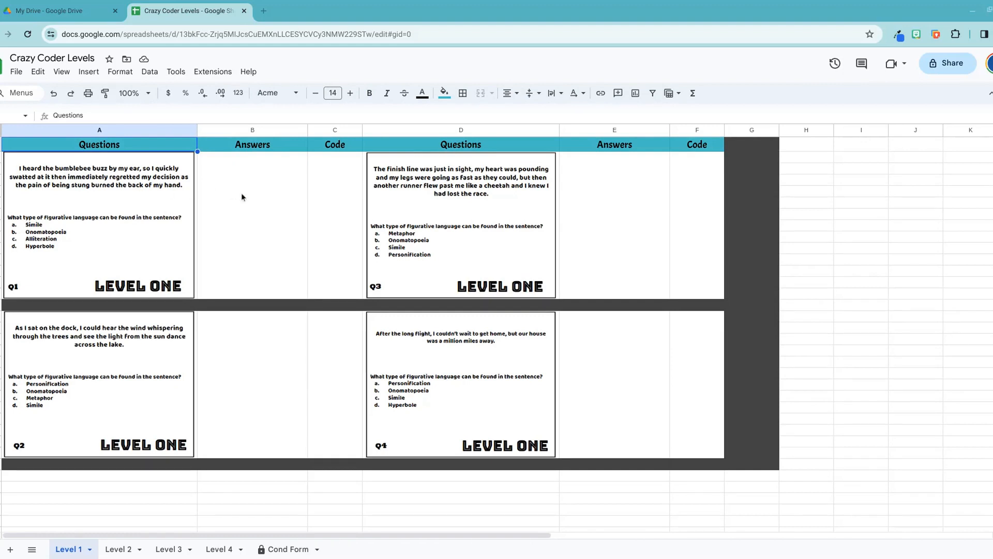
In the Level 1 sheet of the Crazy Coder Levels workbook, try d as the Q1 answer and replace it with b.
{"action": "left_click", "coordinate": [254, 185]}
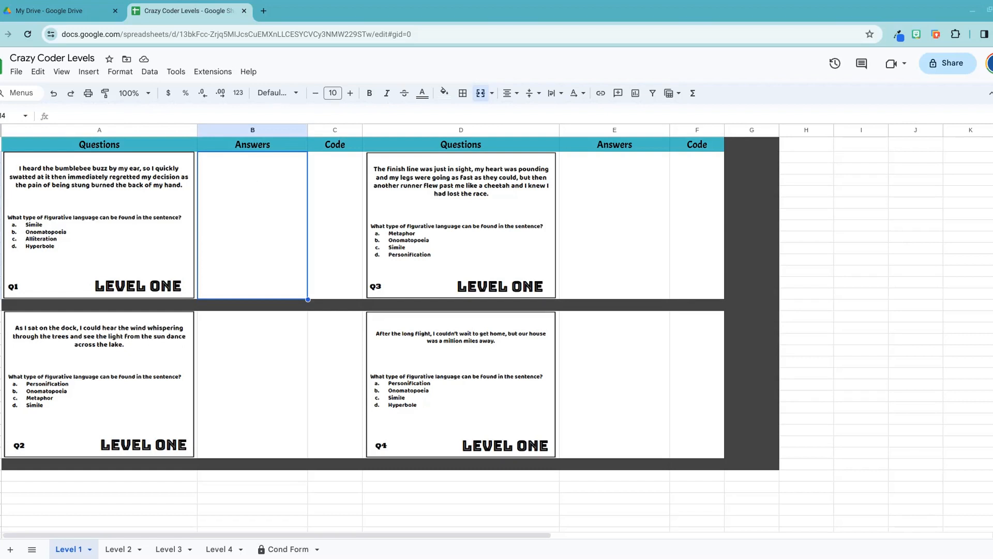
{"action": "type", "text": "d"}
{"action": "key", "text": "Return"}
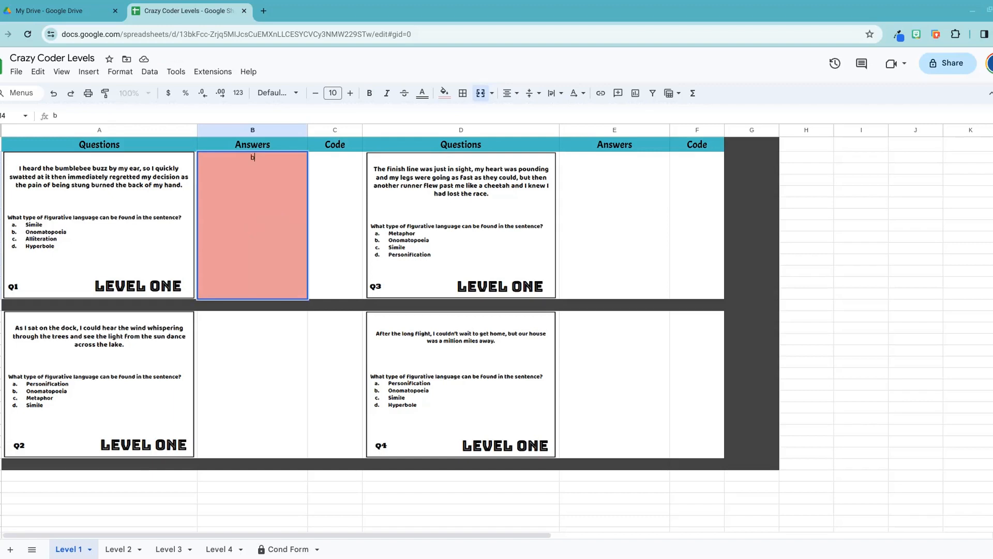
{"action": "key", "text": "Return"}
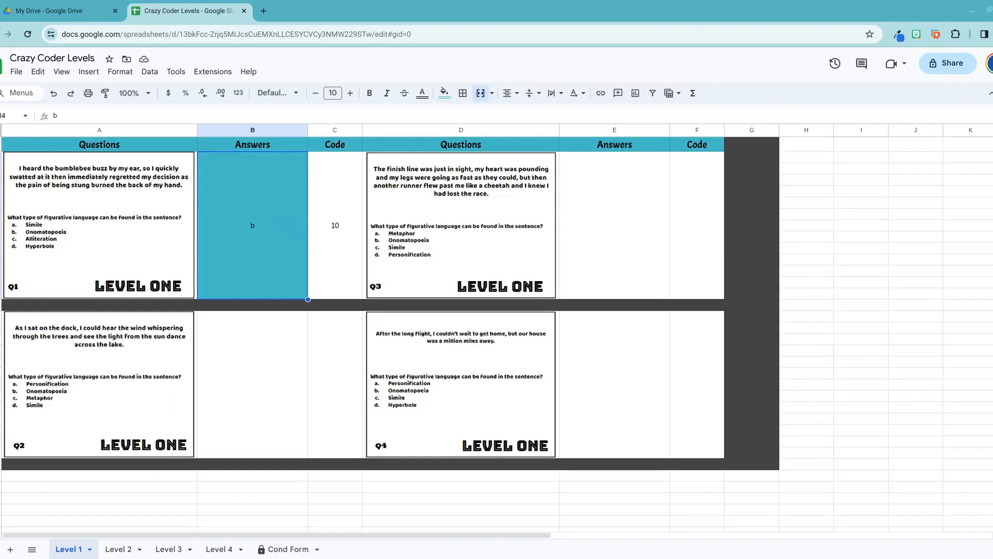
Enter a as the answer to Q2 and c as the answer to Q3 on the Level 1 sheet.
{"action": "left_click", "coordinate": [233, 352]}
{"action": "type", "text": "a"}
{"action": "key", "text": "Return"}
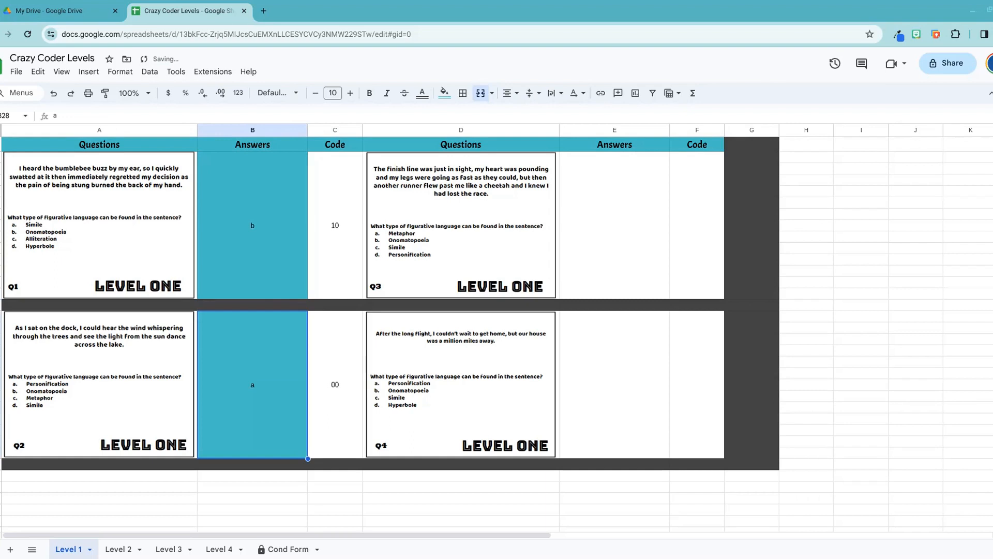
{"action": "left_click", "coordinate": [630, 228]}
{"action": "type", "text": "c"}
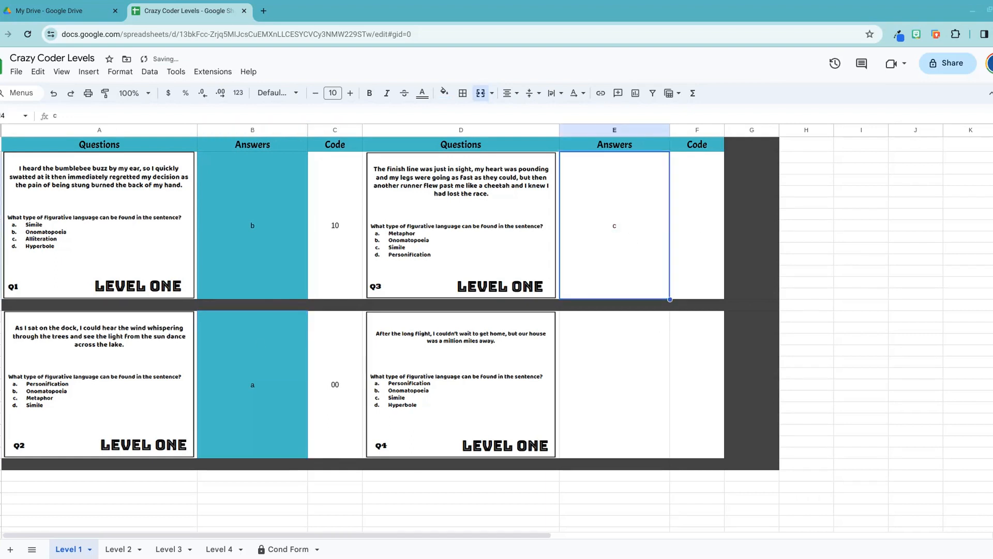
{"action": "key", "text": "Return"}
{"action": "left_click", "coordinate": [634, 339]}
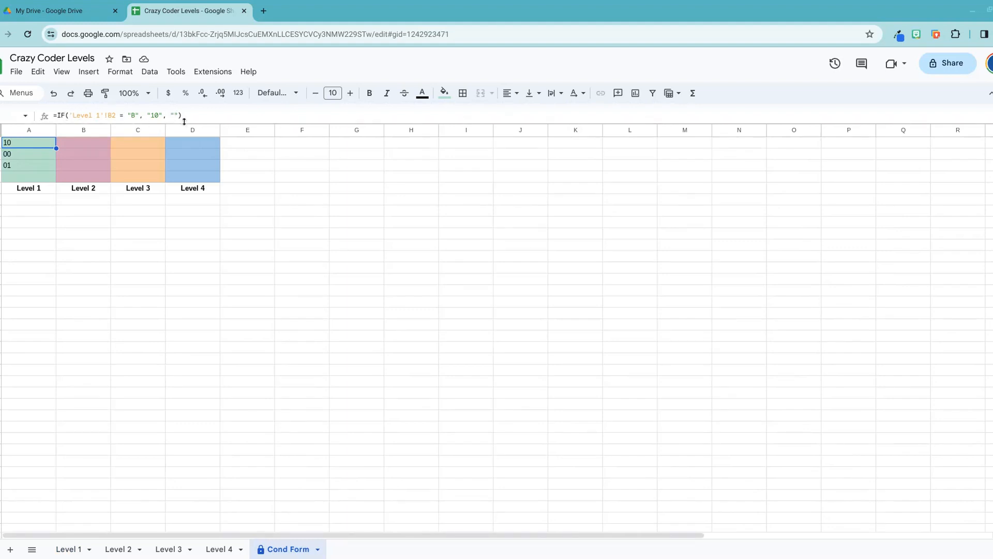
Return to the Level 1 sheet and examine the answer and code cells of Q1.
{"action": "left_click", "coordinate": [68, 549]}
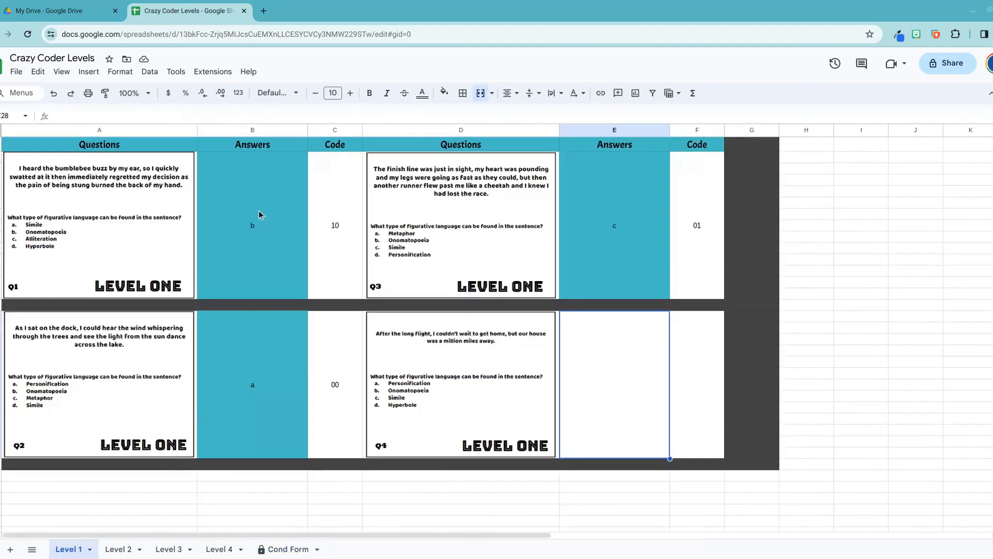
{"action": "left_click", "coordinate": [259, 214]}
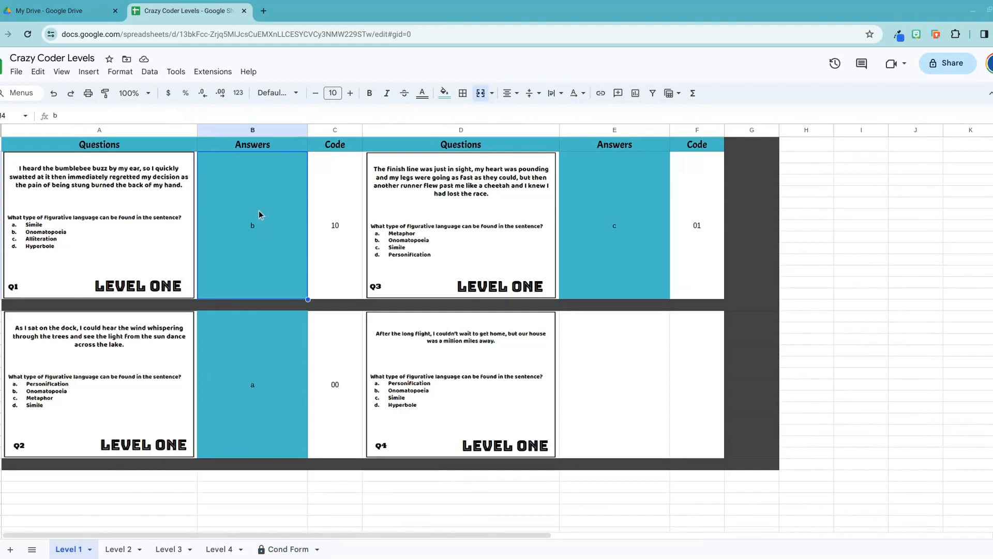
{"action": "left_click", "coordinate": [341, 192]}
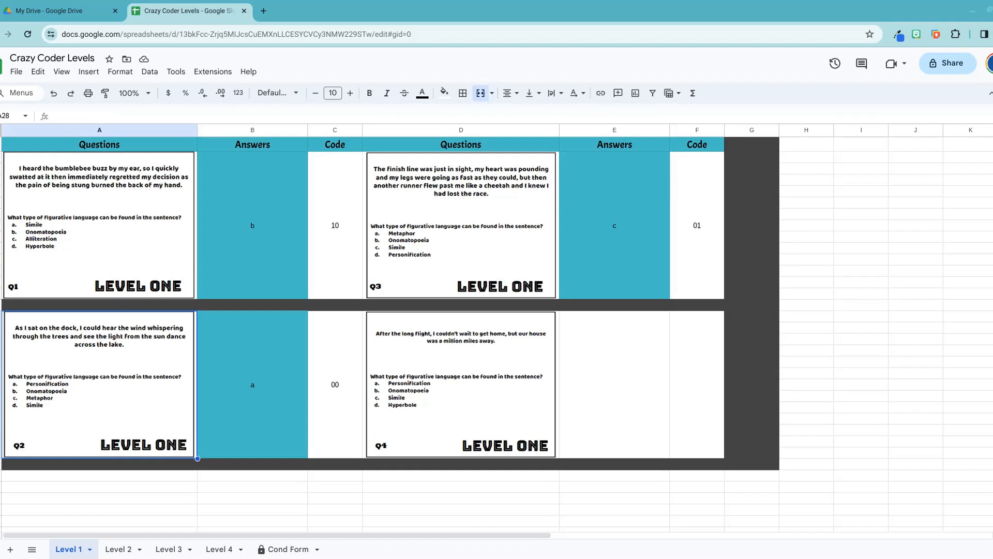
Inspect the IF formulas on the Cond Form sheet that link the Level 1, 2 and 3 answers to their codes.
{"action": "left_click", "coordinate": [273, 549]}
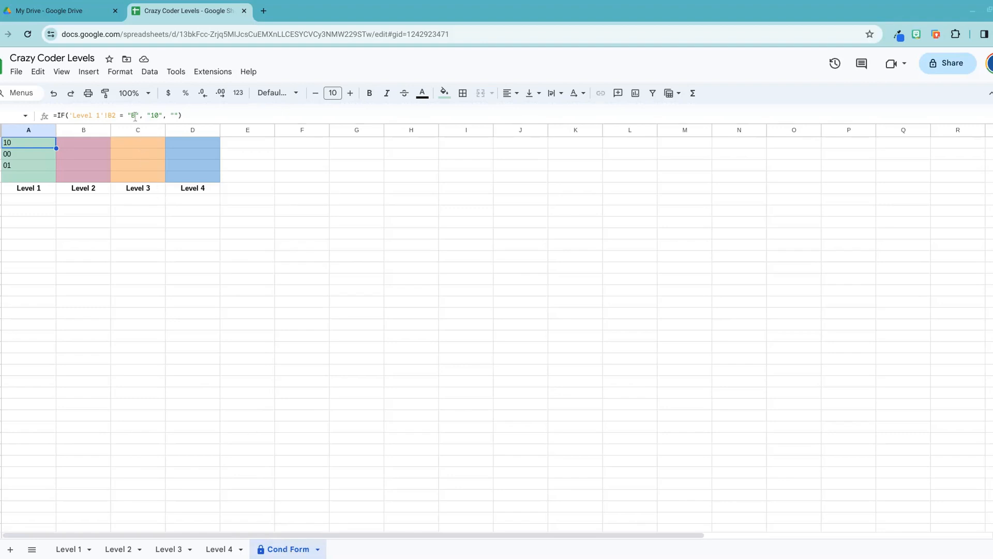
{"action": "left_click", "coordinate": [40, 155]}
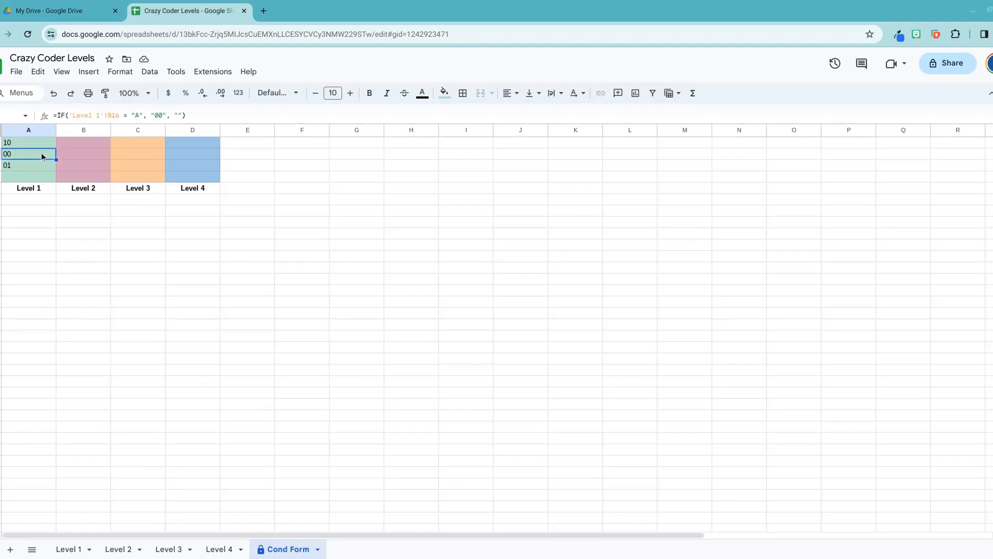
{"action": "left_click", "coordinate": [78, 144]}
{"action": "left_click", "coordinate": [98, 155]}
{"action": "left_click", "coordinate": [127, 154]}
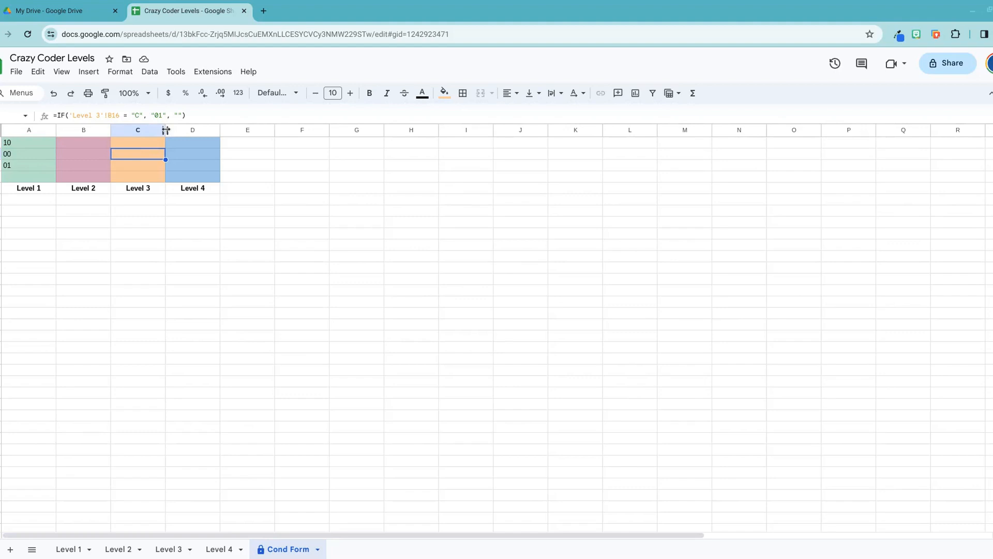
Hide the Cond Form sheet.
{"action": "right_click", "coordinate": [293, 555]}
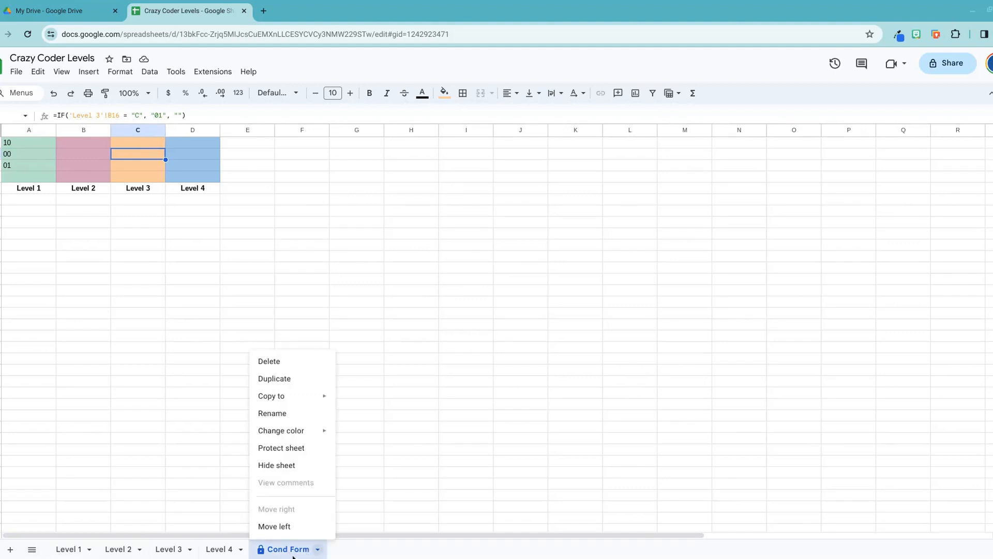
{"action": "left_click", "coordinate": [294, 466]}
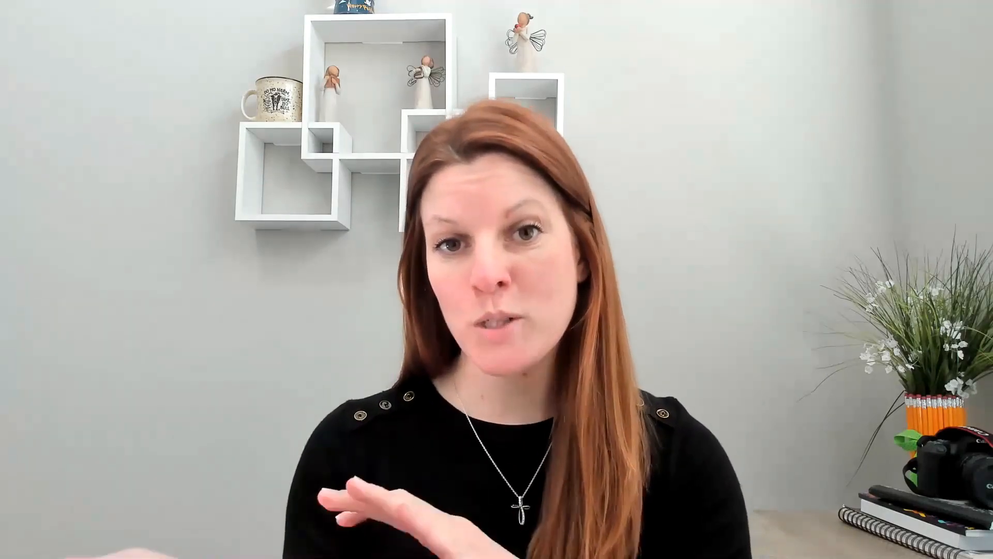